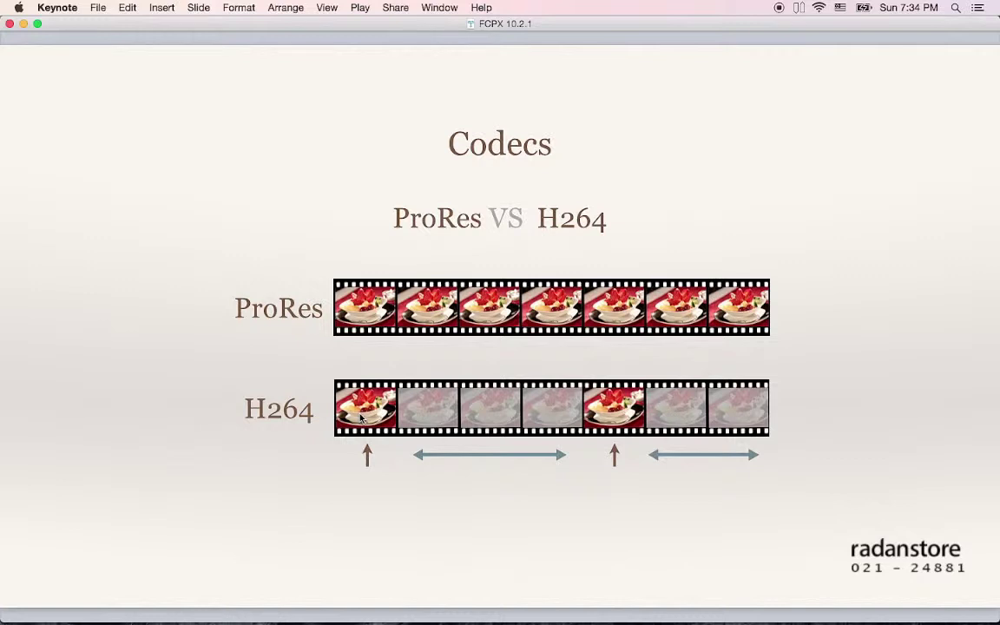
Leave the Keynote Codecs slide comparing ProRes and H264 frames for another application
{"action": "key", "text": "super+Tab"}
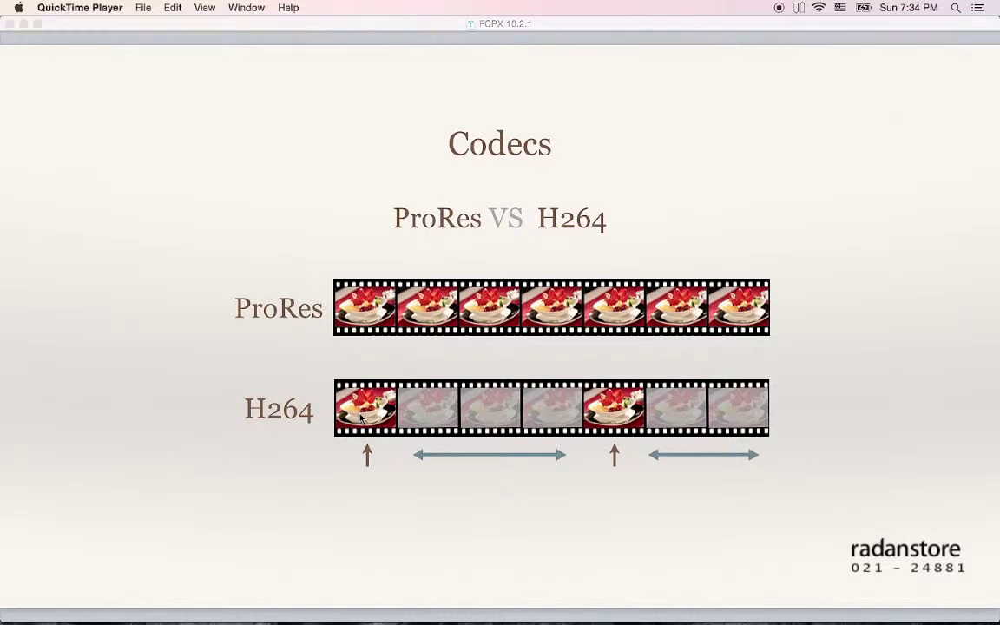
Back in Final Cut Pro, scrub back and forth through the cyan-tinted Red H264 clip
{"action": "key", "text": "super+Tab"}
{"action": "key", "text": "super+Tab"}
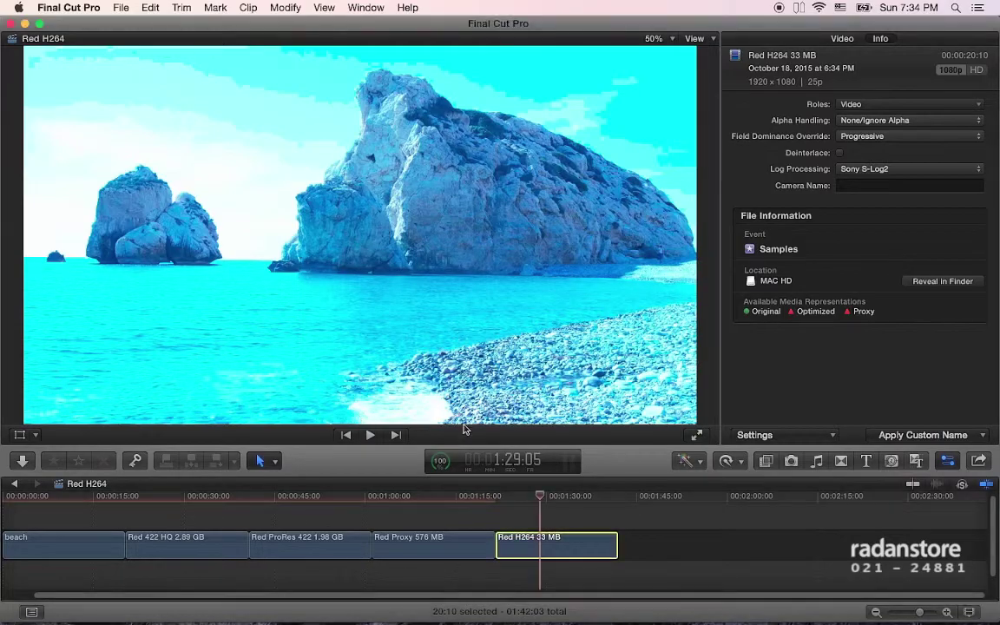
{"action": "mouse_move", "coordinate": [575, 496]}
{"action": "left_mouse_down"}
{"action": "mouse_move", "coordinate": [590, 498]}
{"action": "mouse_move", "coordinate": [556, 497]}
{"action": "left_mouse_up"}
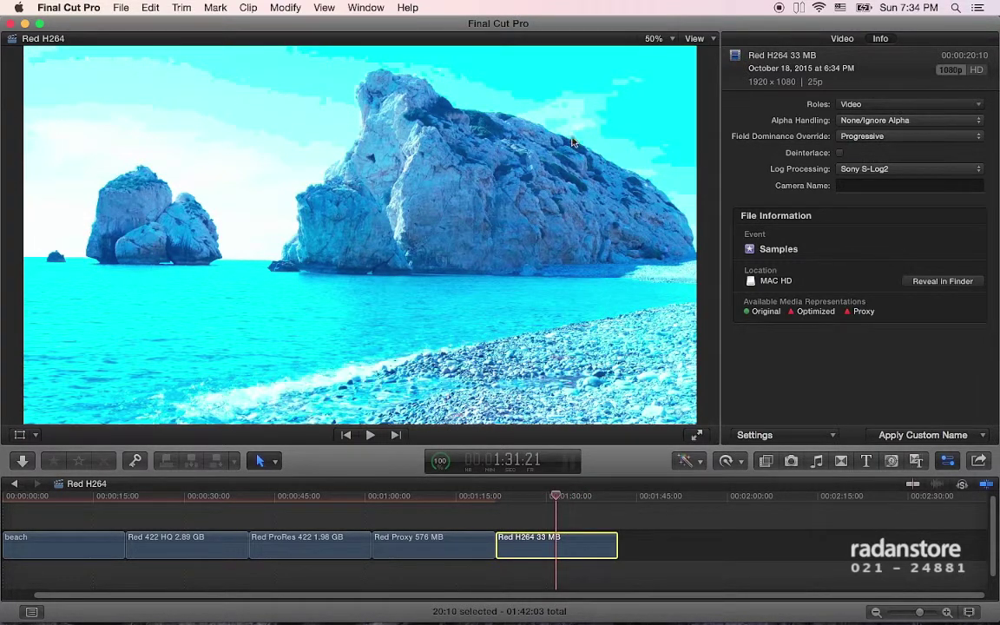
{"action": "left_click", "coordinate": [592, 497]}
{"action": "mouse_move", "coordinate": [598, 502]}
{"action": "left_mouse_down"}
{"action": "mouse_move", "coordinate": [519, 510]}
{"action": "mouse_move", "coordinate": [596, 505]}
{"action": "left_mouse_up"}
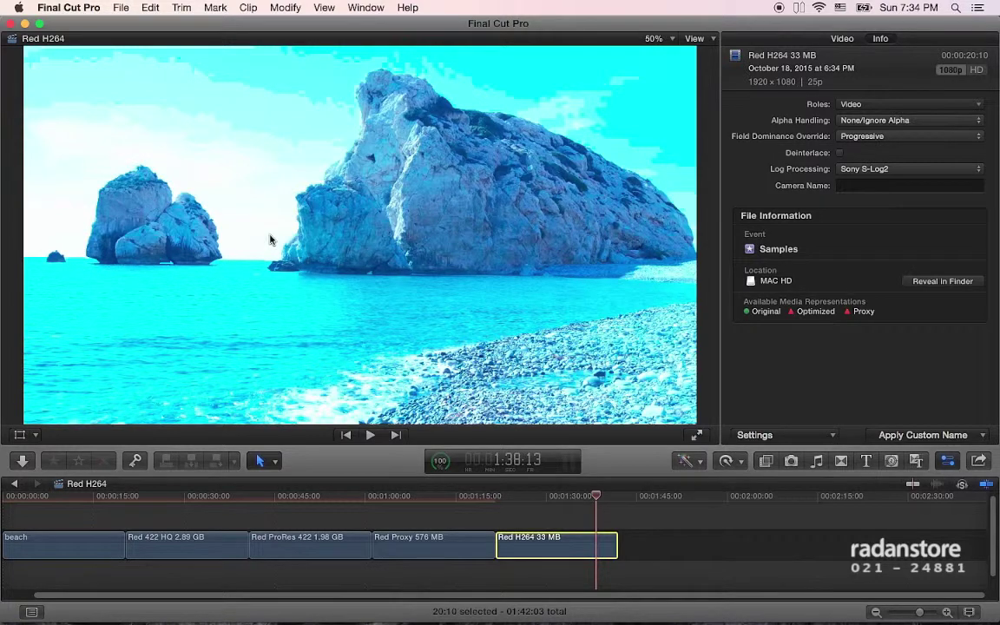
{"action": "key", "text": "super+Tab"}
{"action": "key", "text": "super+Tab"}
{"action": "key", "text": "super+Tab"}
{"action": "key", "text": "super+Tab"}
{"action": "key", "text": "super+Tab"}
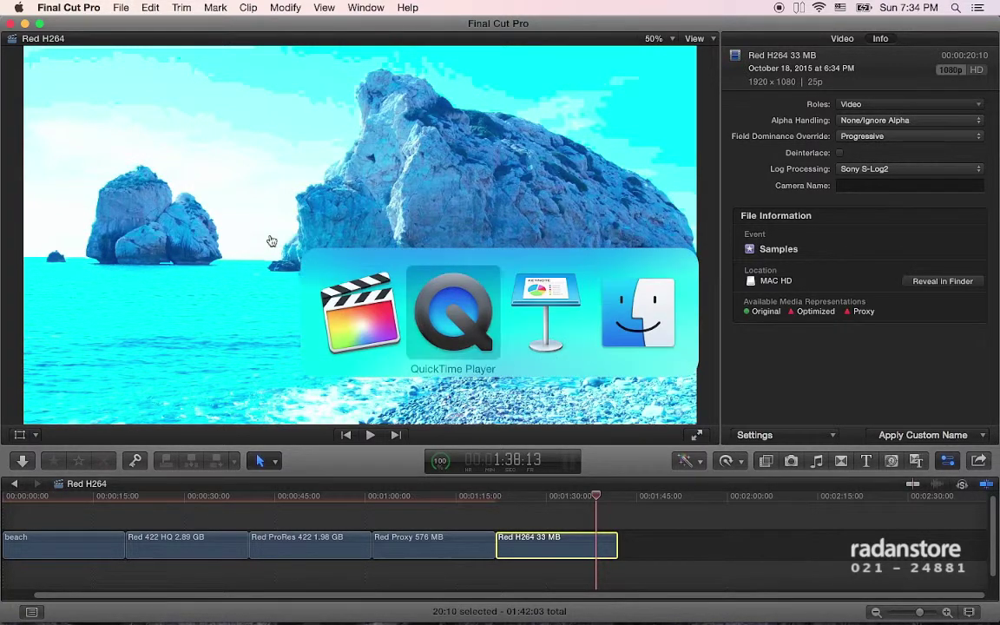
{"action": "key", "text": "super+Tab"}
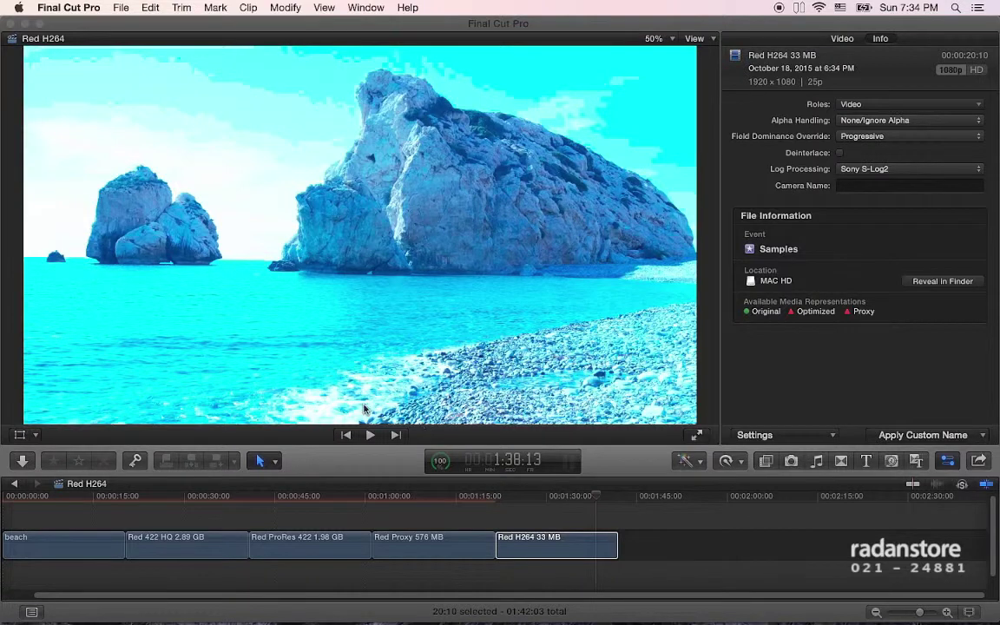
Scrub the playhead from about 31 to 35 seconds, check the Codecs slide, then return
{"action": "left_click", "coordinate": [193, 501]}
{"action": "left_click_drag", "start_coordinate": [193, 501], "coordinate": [207, 502]}
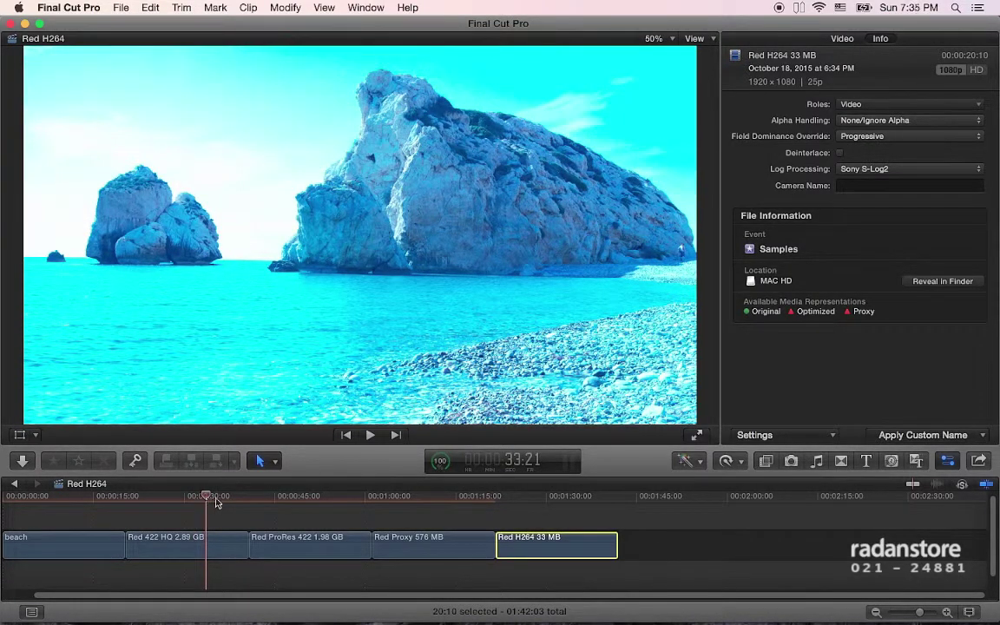
{"action": "left_click_drag", "start_coordinate": [207, 502], "coordinate": [216, 502]}
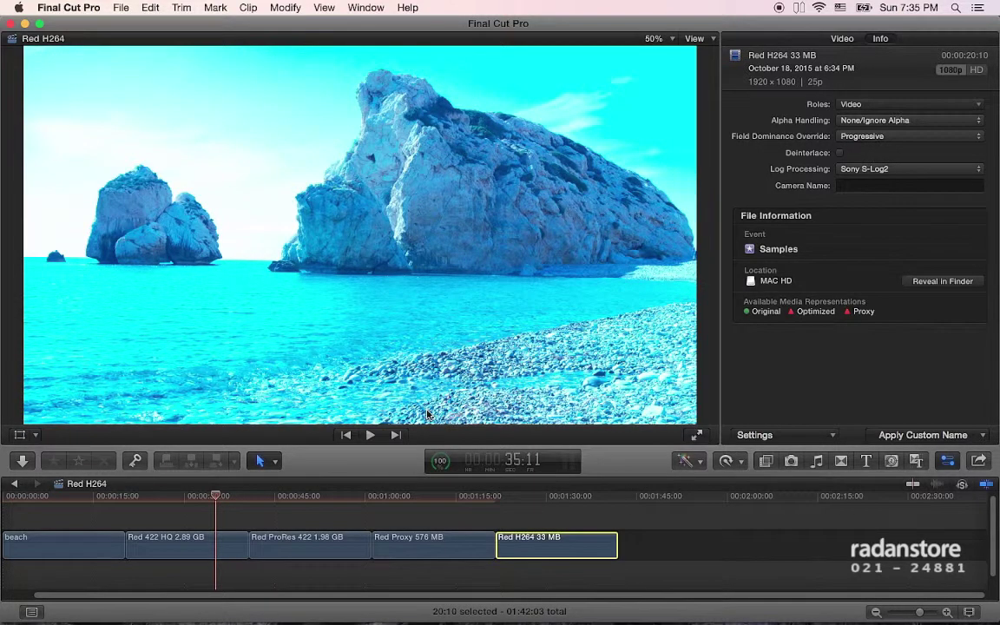
{"action": "key", "text": "super+Tab"}
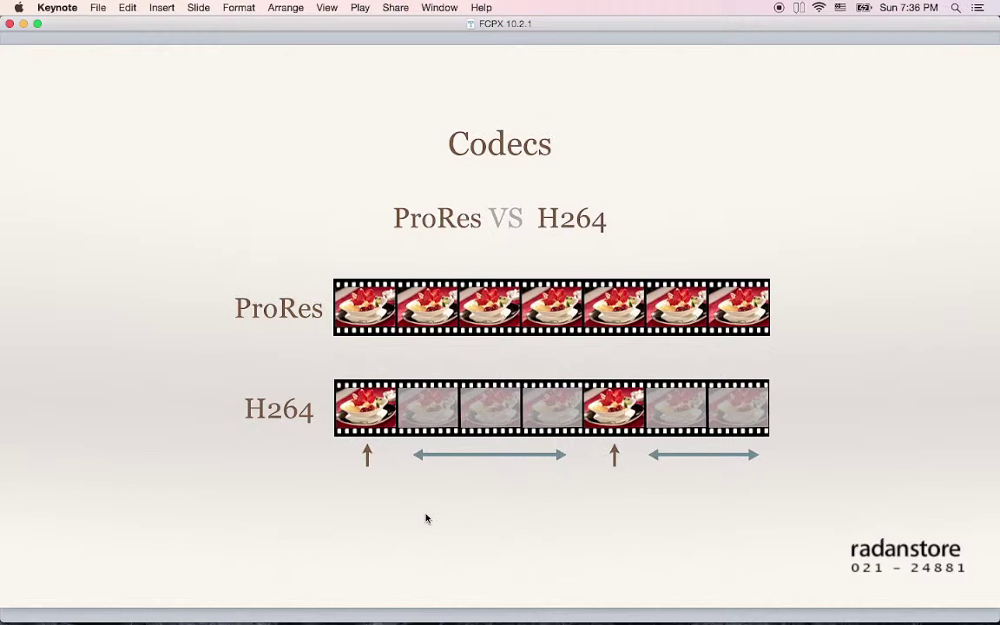
{"action": "key", "text": "super+Tab"}
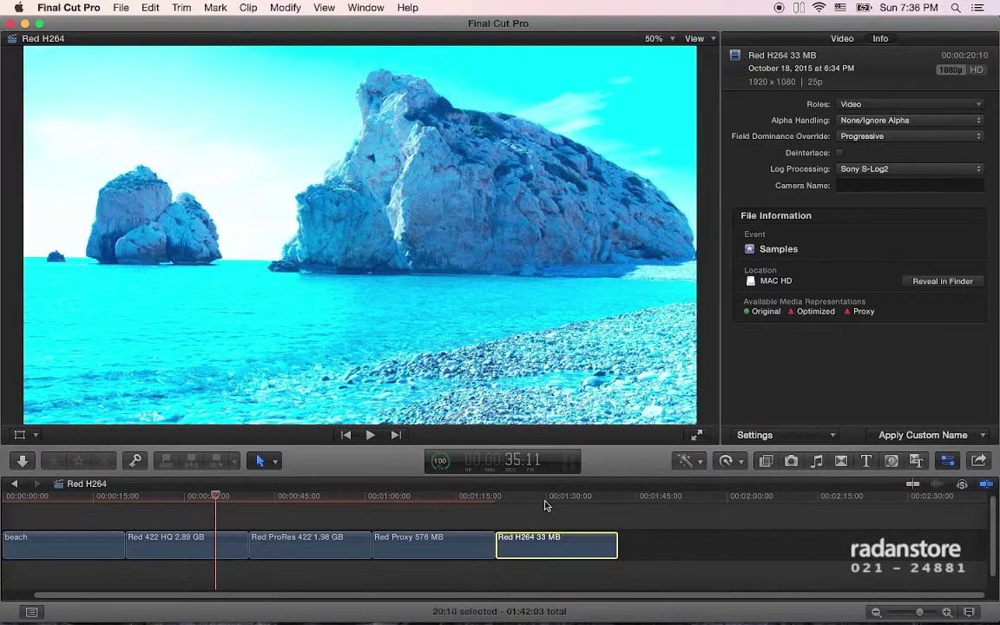
Place the playhead at about 1:30 within the Red H264 clip
{"action": "left_click", "coordinate": [547, 496]}
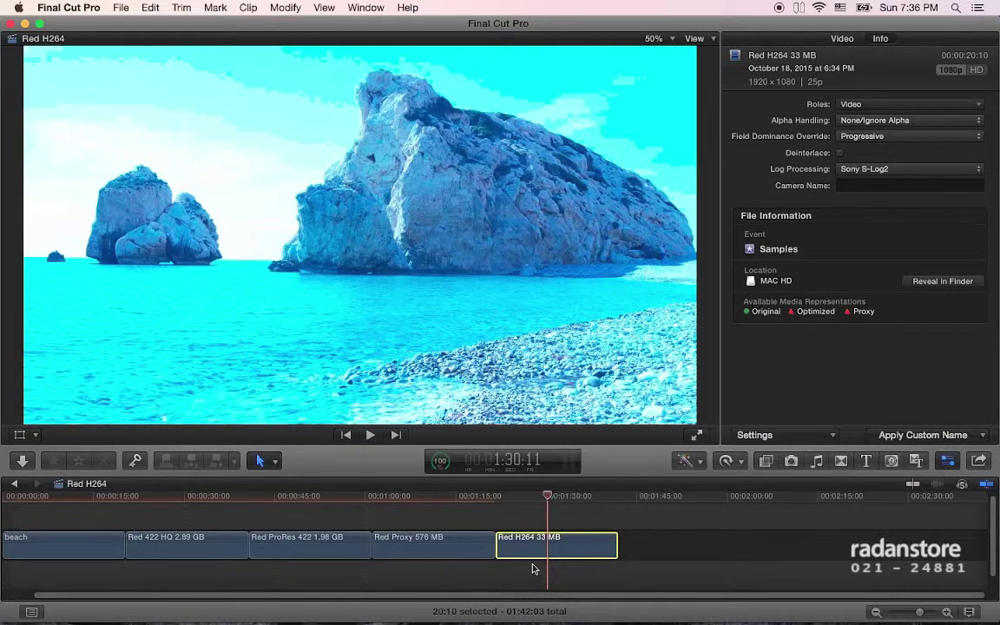
In the Info inspector, change Log Processing to None for Red H264, Red Proxy and Red ProRes 422 in turn
{"action": "left_click", "coordinate": [875, 168]}
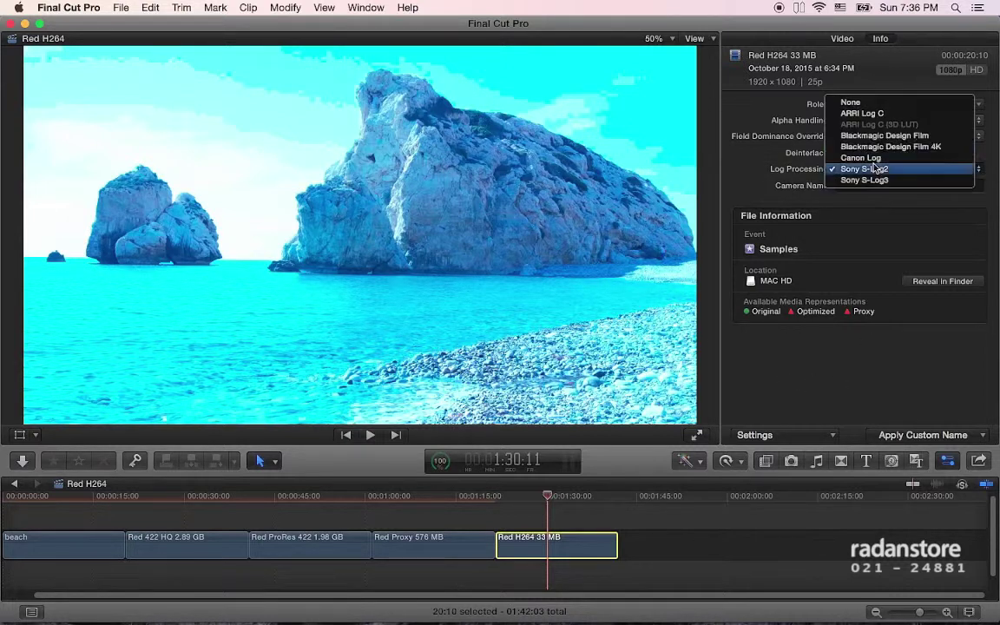
{"action": "left_click", "coordinate": [849, 102]}
{"action": "left_click", "coordinate": [450, 558]}
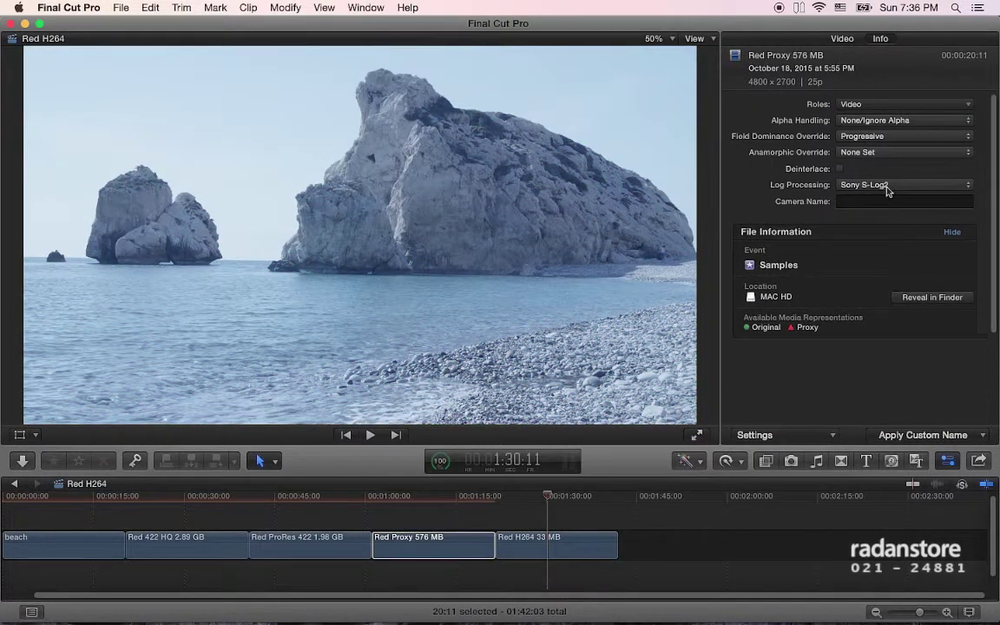
{"action": "left_click", "coordinate": [883, 185]}
{"action": "left_click", "coordinate": [760, 302]}
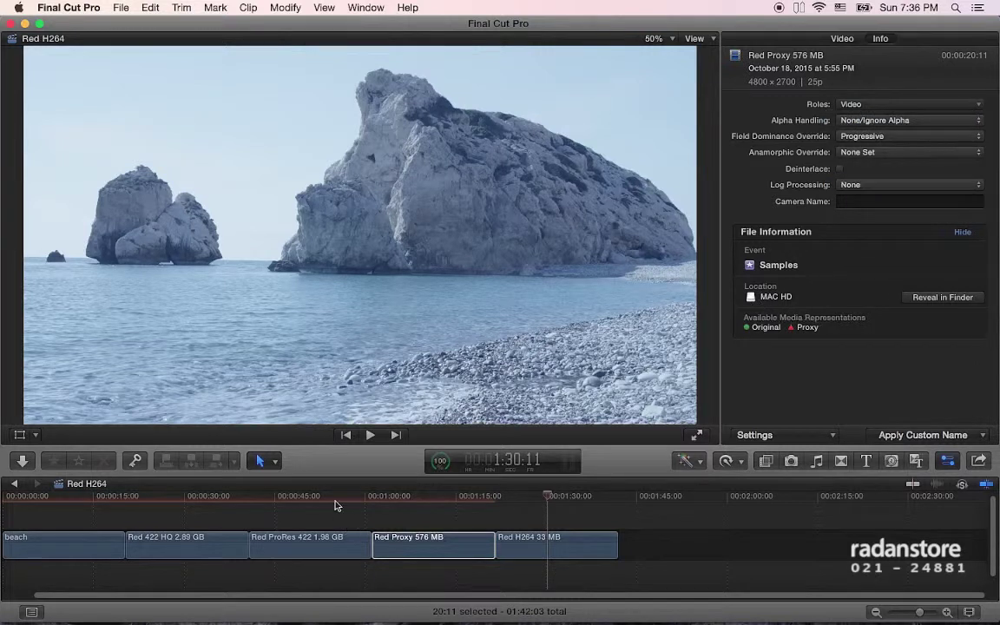
{"action": "left_click", "coordinate": [326, 546]}
{"action": "left_click", "coordinate": [914, 182]}
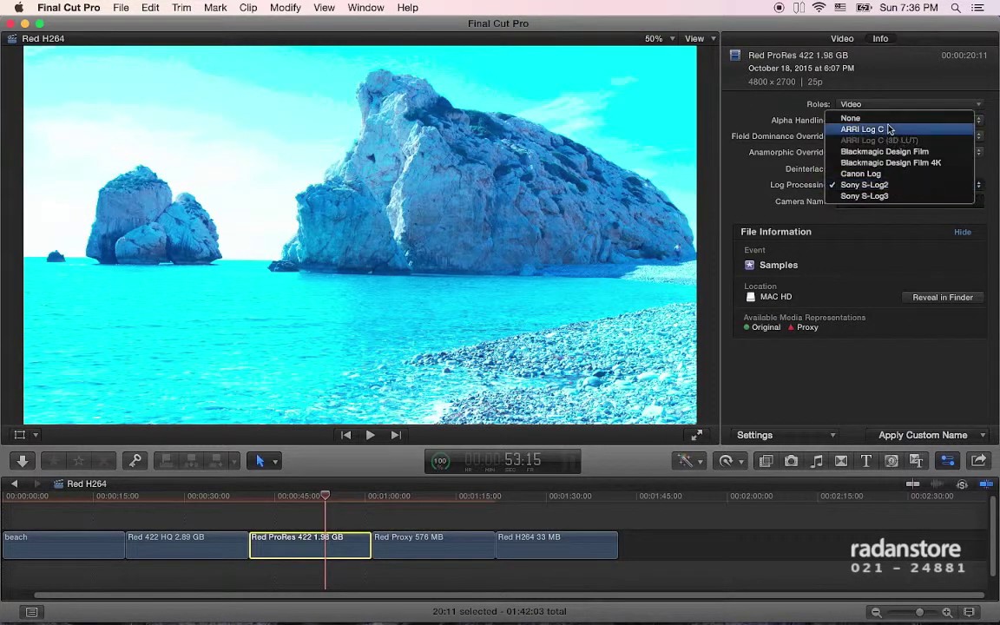
{"action": "left_click", "coordinate": [869, 116]}
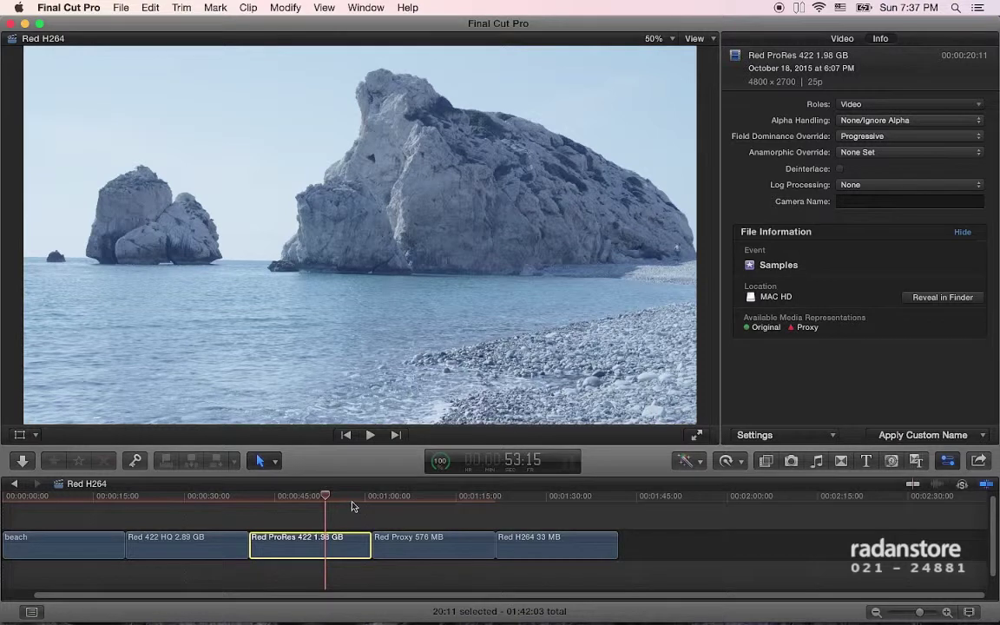
Check the frames at 1:08 and 1:29, scrubbing the Red H264 clip for untinted colour
{"action": "left_click", "coordinate": [414, 496]}
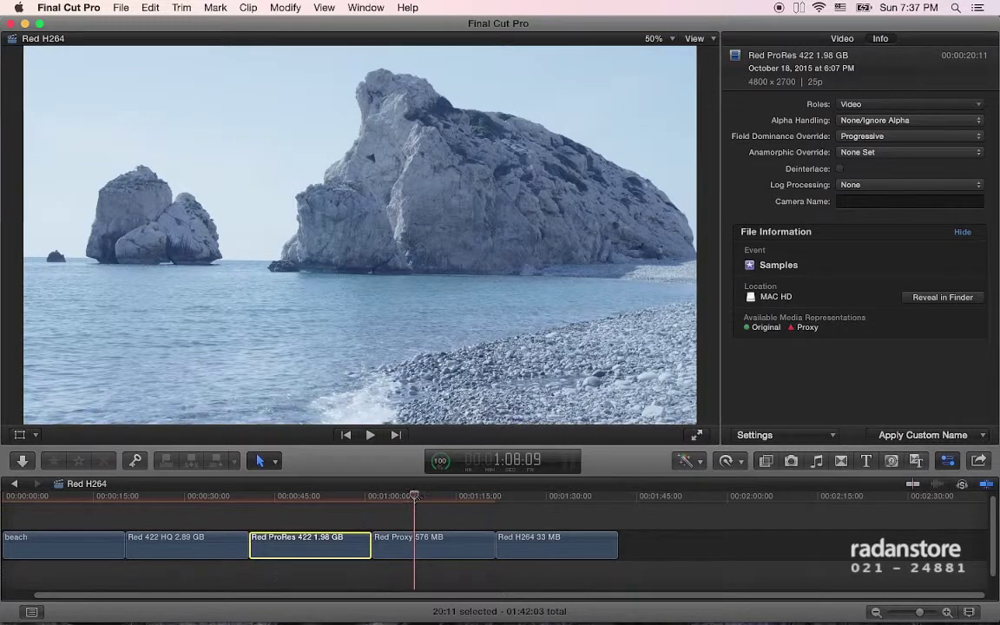
{"action": "left_click", "coordinate": [540, 498]}
{"action": "left_click_drag", "start_coordinate": [540, 502], "coordinate": [562, 502]}
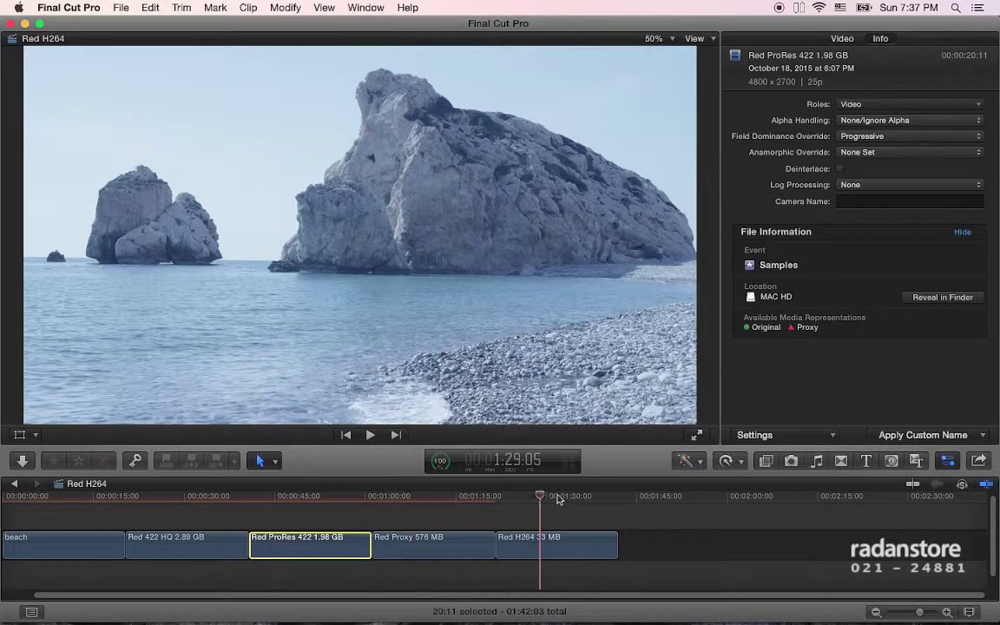